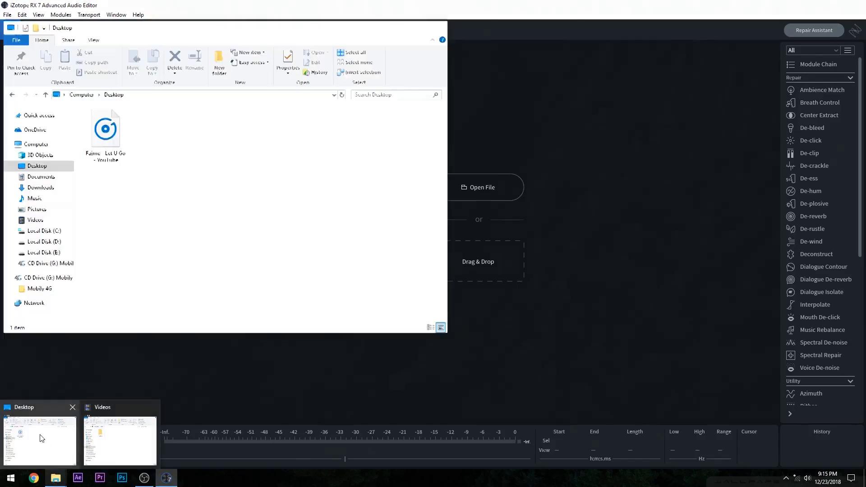
# Load the desktop audio file "Faime - Let U Go - YouTube" into the iZotope RX 7 editor
pyautogui.click(41, 440)
pyautogui.moveTo(99, 145); pyautogui.dragTo(589, 234)
pyautogui.click(397, 29)
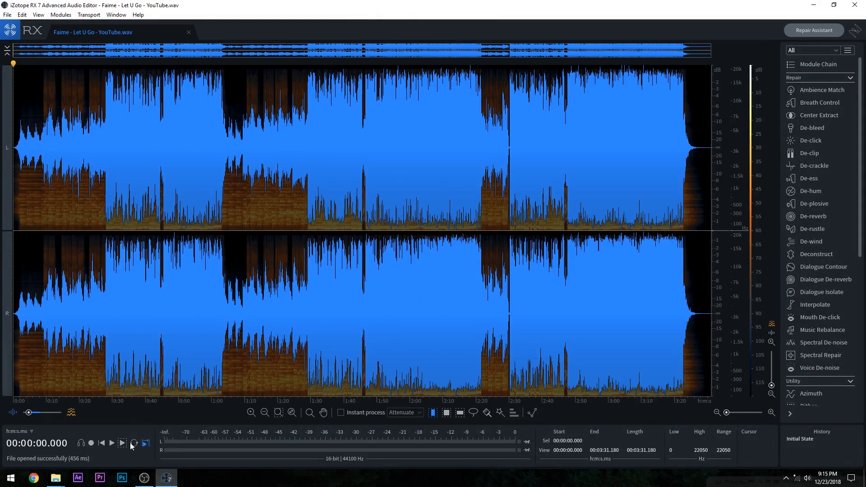
# Play the original song from the start, sampling passages up to about 1:00, and shift the display balance slightly toward the spectrogram
pyautogui.click(110, 444)
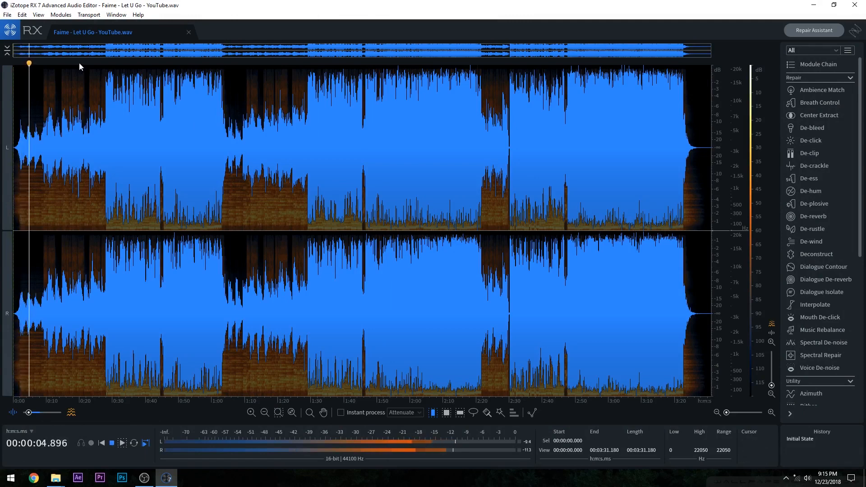
pyautogui.click(42, 62)
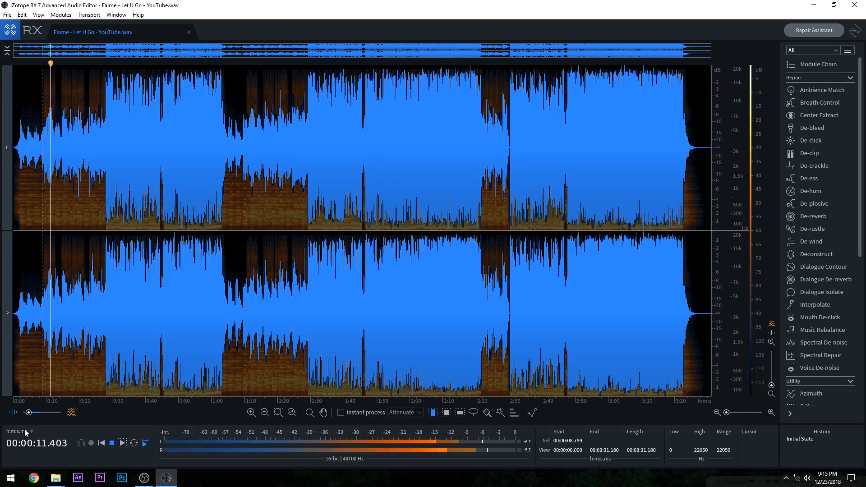
pyautogui.moveTo(29, 415)
pyautogui.mouseDown()
pyautogui.moveTo(60, 416)
pyautogui.moveTo(33, 412)
pyautogui.mouseUp()
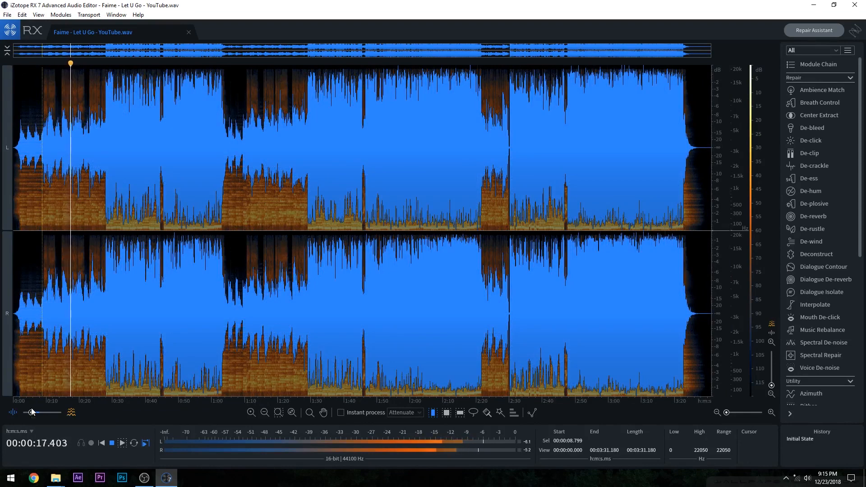
pyautogui.click(104, 62)
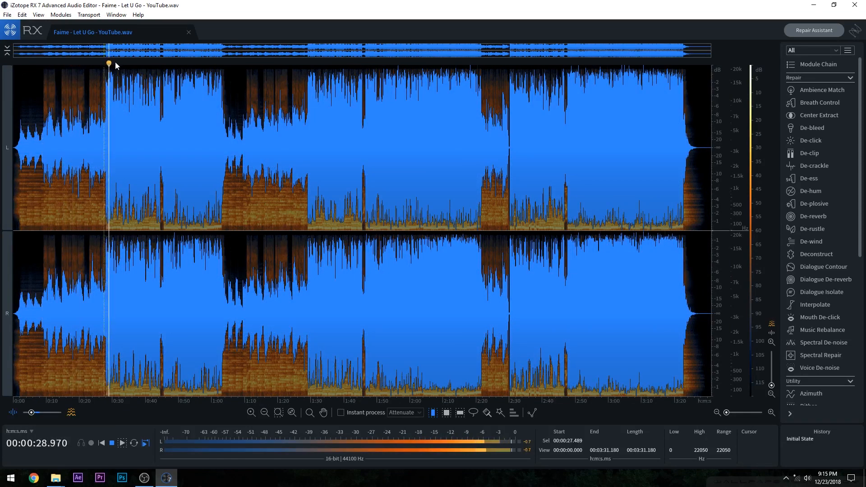
pyautogui.click(145, 66)
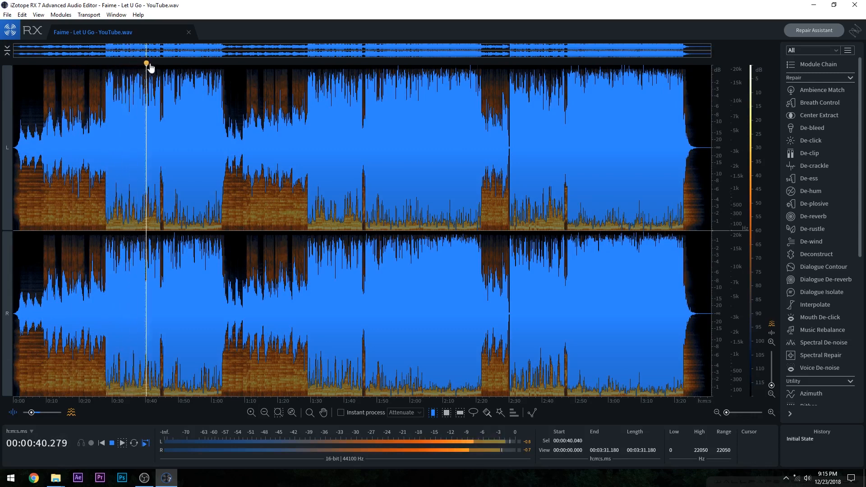
pyautogui.click(159, 63)
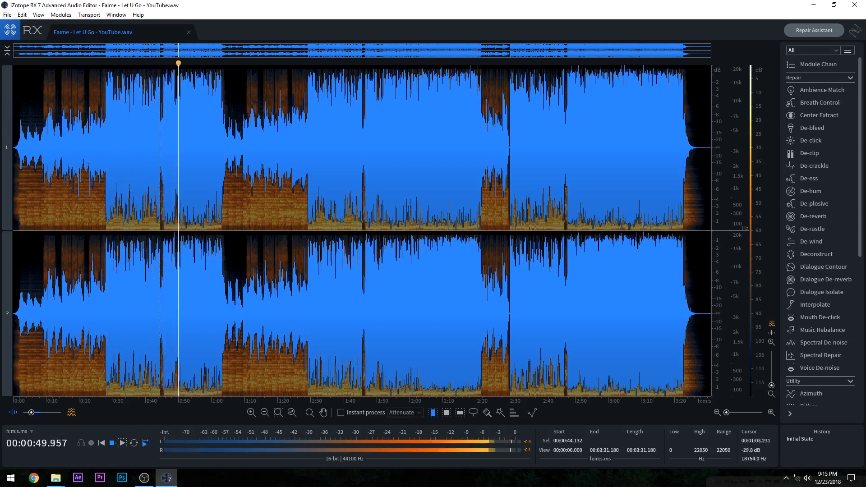
pyautogui.click(215, 63)
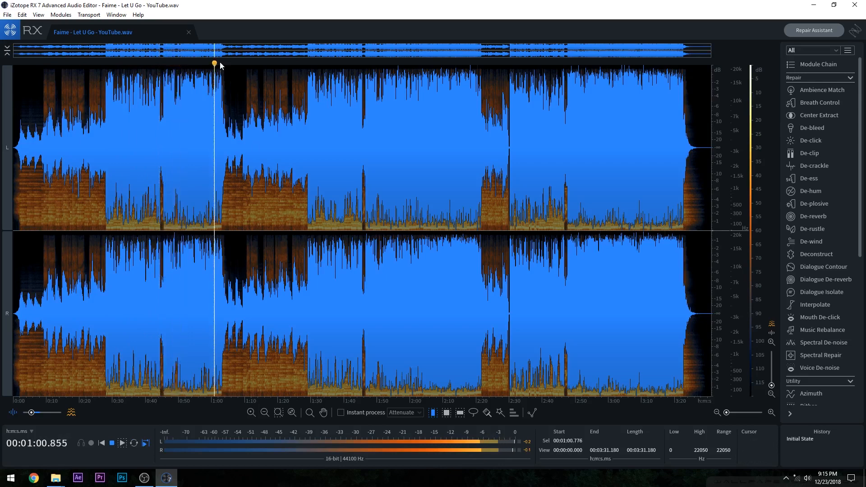
# Listen to sections of the original song between about 1:12 and 3:02, and stop playback
pyautogui.click(252, 63)
pyautogui.click(291, 63)
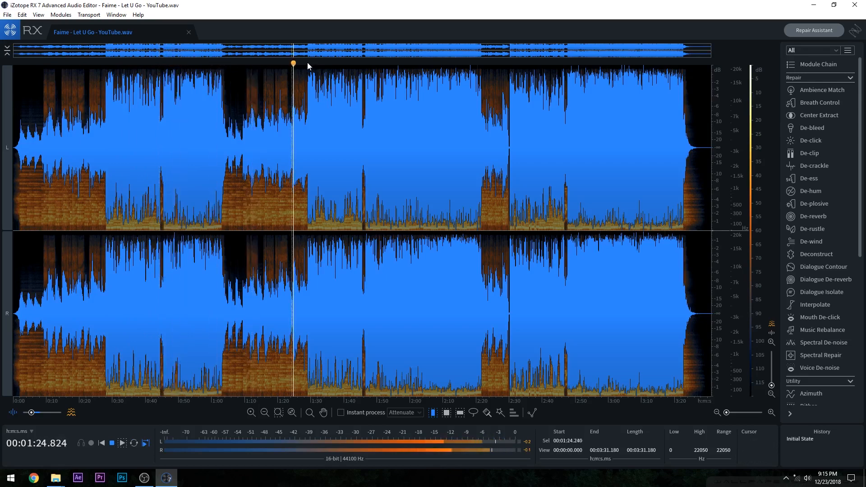
pyautogui.click(309, 63)
pyautogui.click(350, 63)
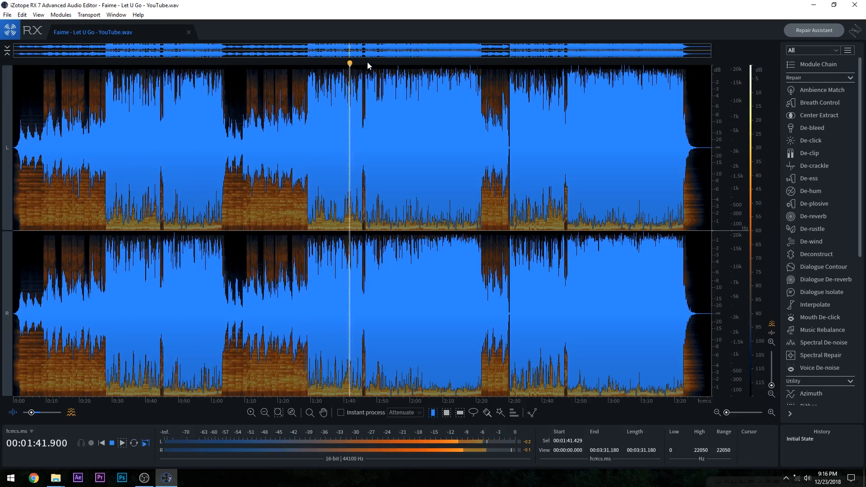
pyautogui.click(367, 62)
pyautogui.click(543, 62)
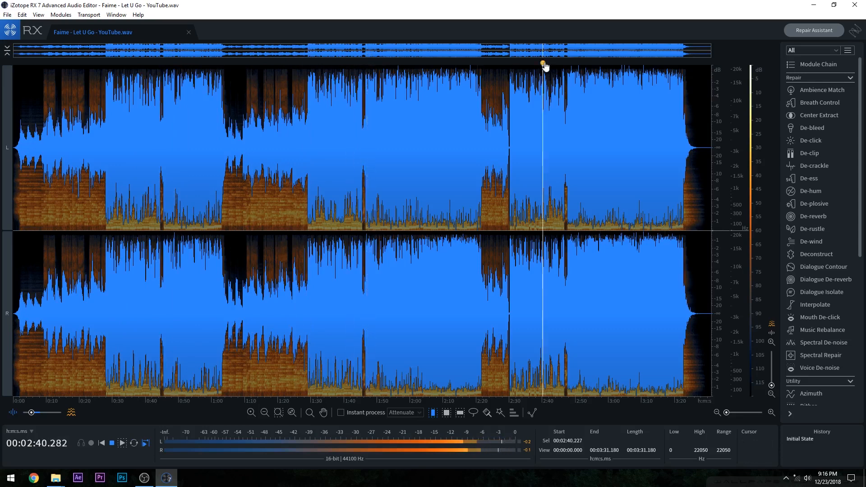
pyautogui.click(576, 63)
pyautogui.click(615, 63)
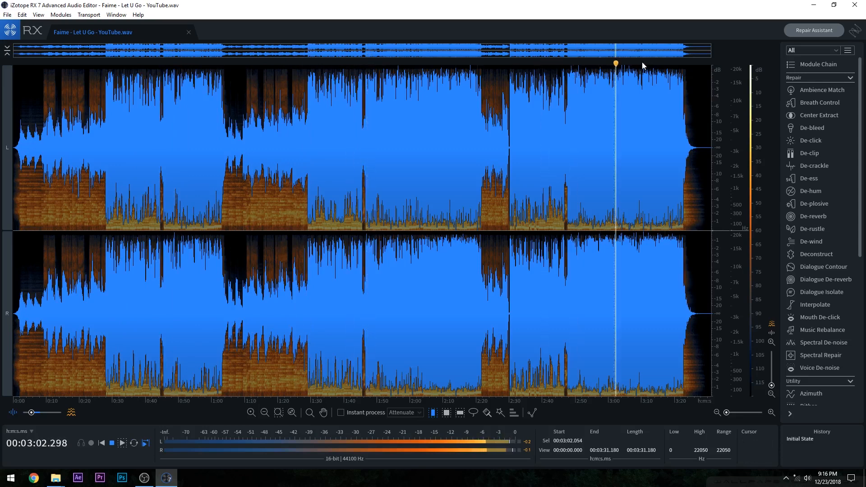
pyautogui.press('space')
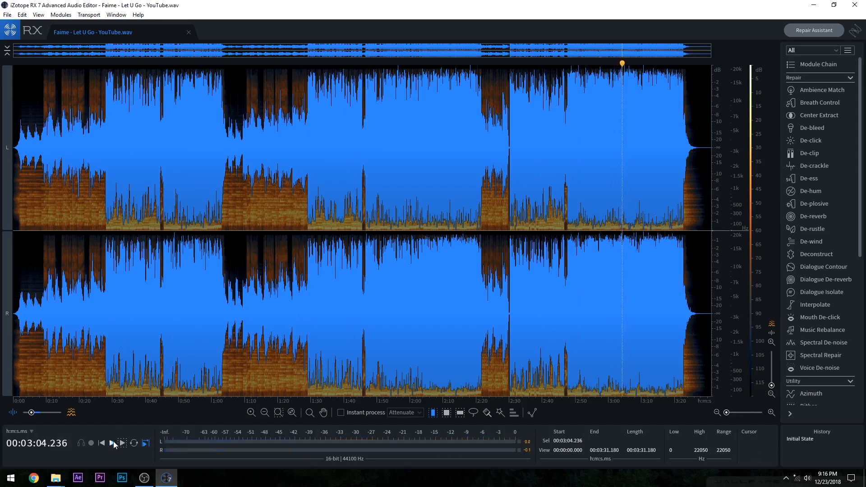
# Place the playhead at about 0:22, shortly before the first loud section, and audition that spot
pyautogui.click(73, 63)
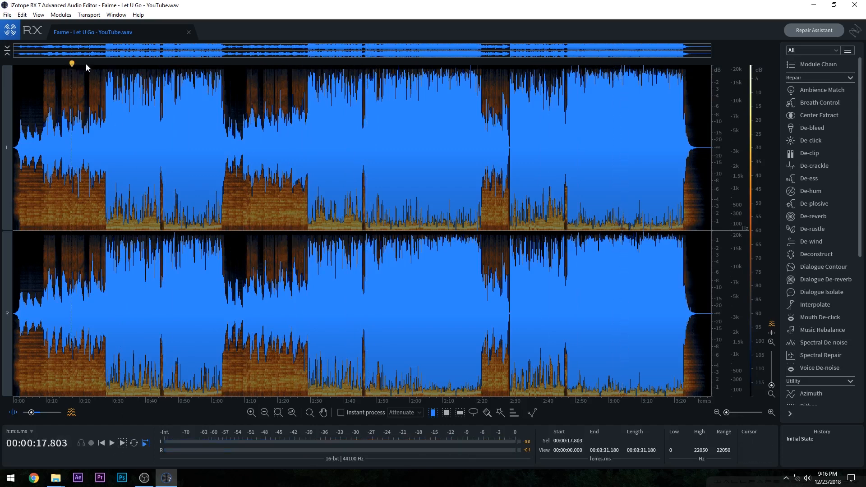
pyautogui.click(102, 64)
pyautogui.click(88, 63)
pyautogui.press('space')
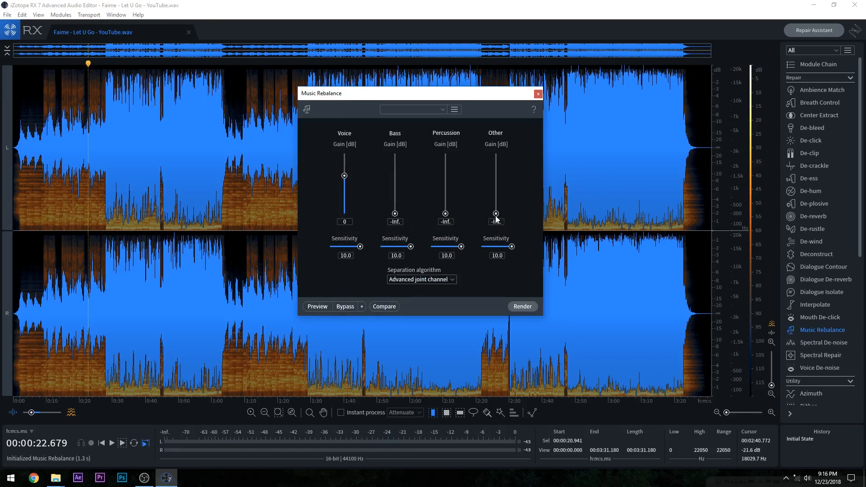
# Choose Advanced joint channel as the Music Rebalance separation algorithm and preview the isolated voice against the bypassed original
pyautogui.click(413, 280)
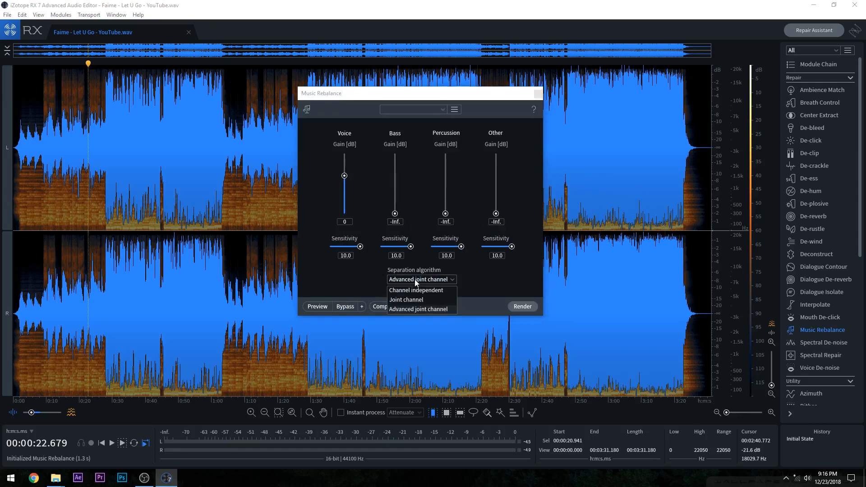
pyautogui.click(416, 308)
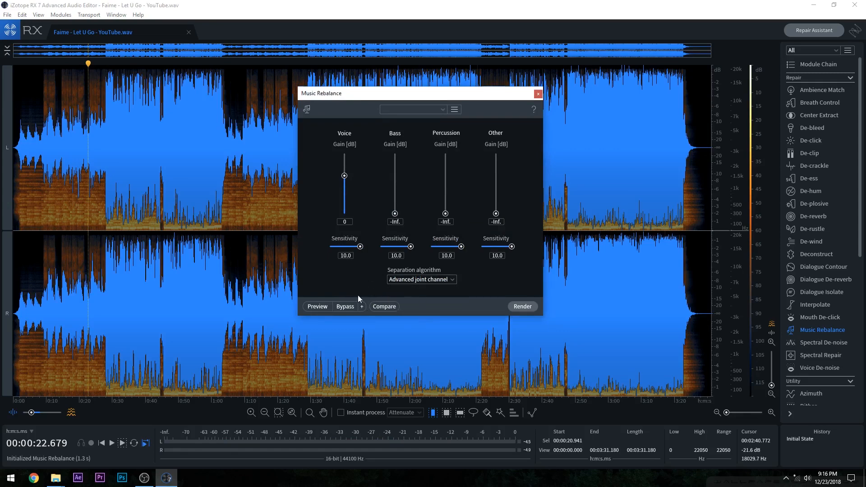
pyautogui.click(318, 307)
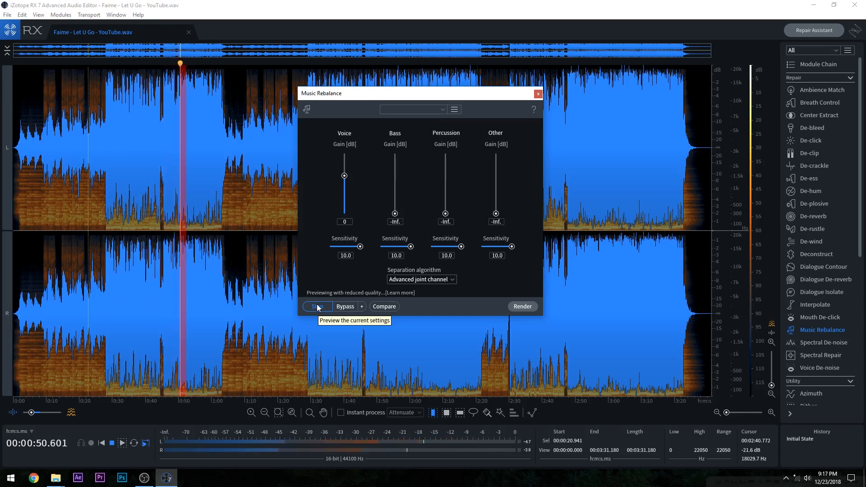
pyautogui.click(342, 307)
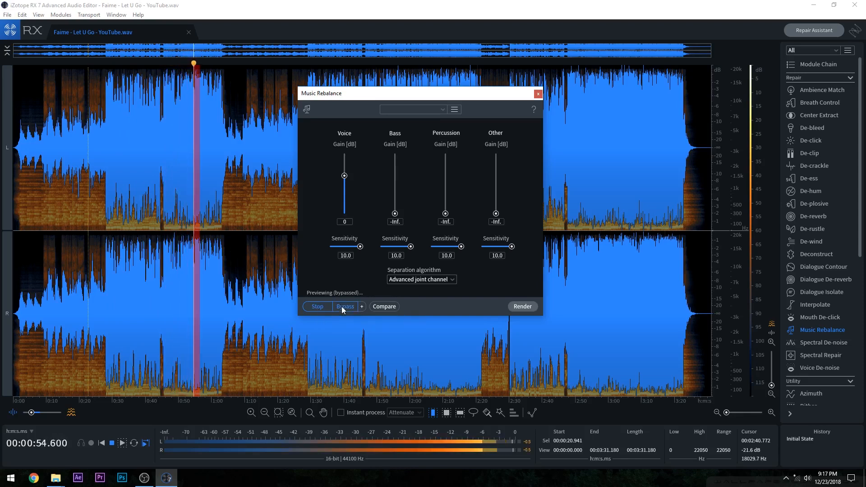
pyautogui.click(349, 307)
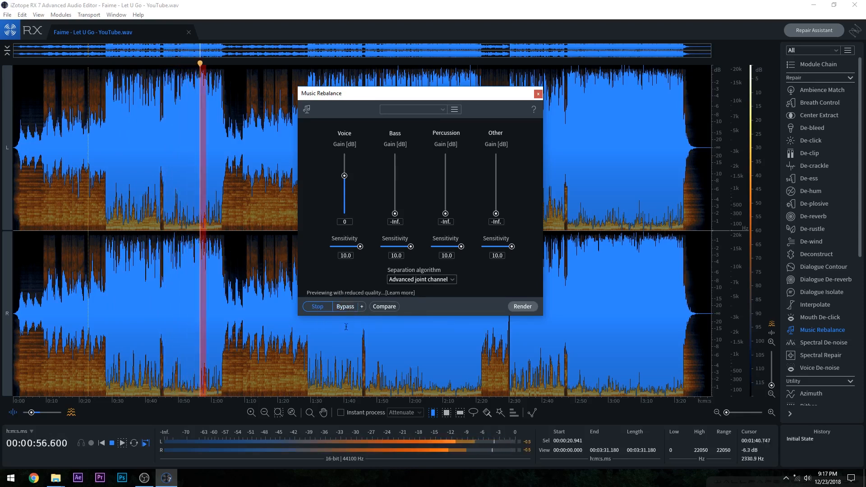
pyautogui.click(346, 307)
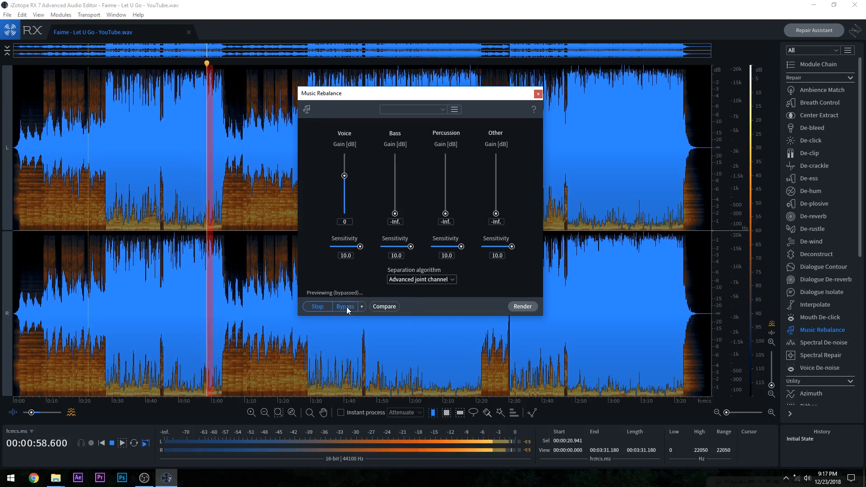
pyautogui.click(347, 307)
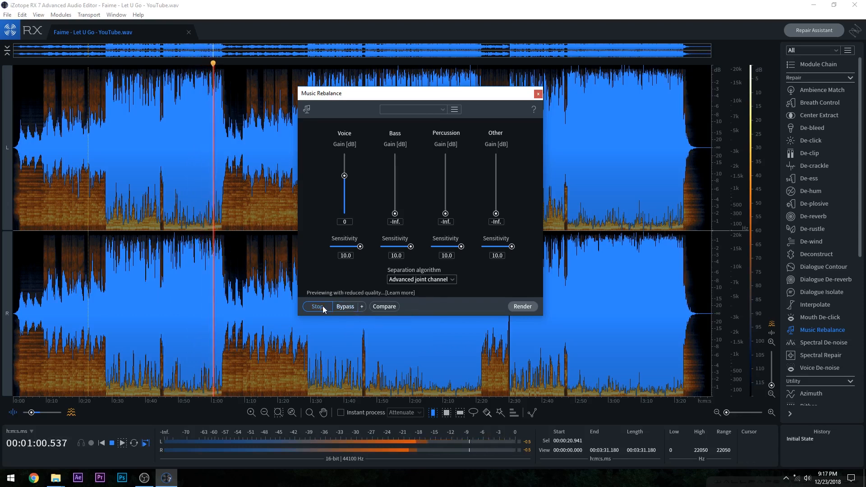
pyautogui.click(323, 306)
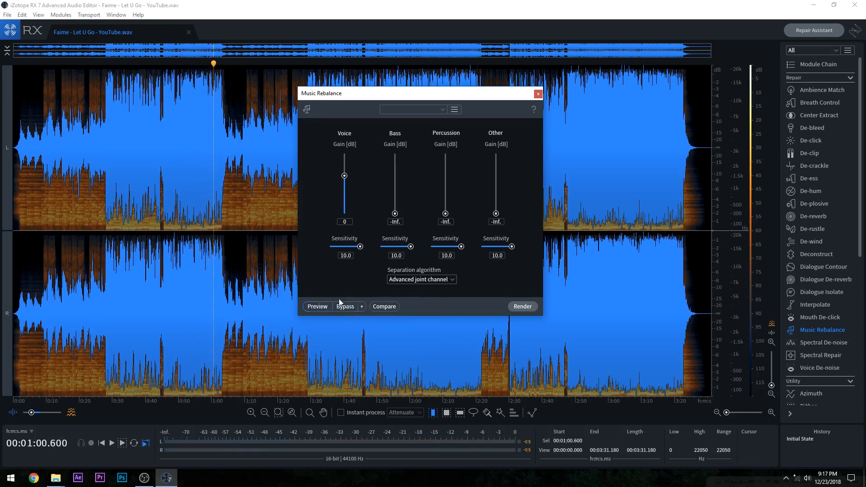
# Render Music Rebalance with voice at 0 dB and bass, percussion and other at -Inf., and close the module
pyautogui.click(529, 307)
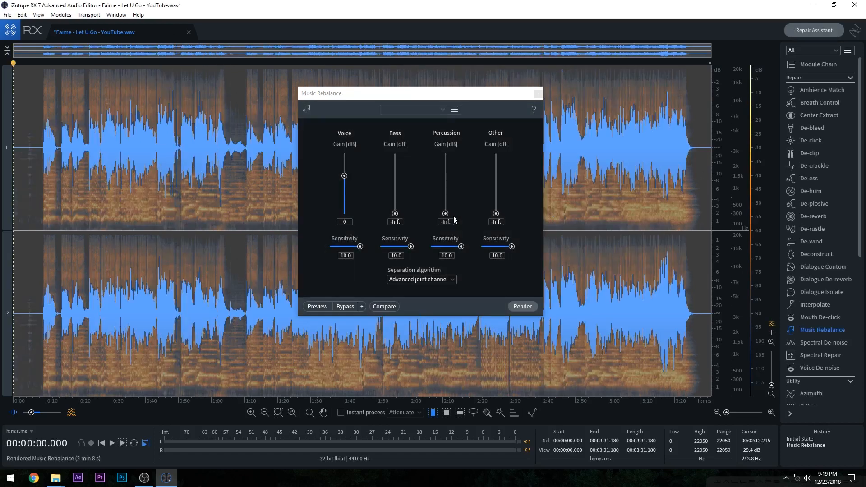
pyautogui.click(538, 94)
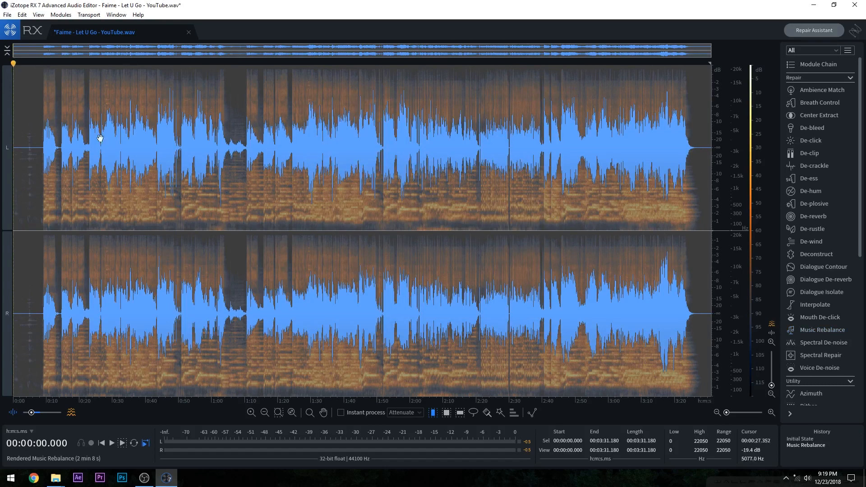
# Clear the whole-file selection and play the rendered vocals from about 0:09
pyautogui.click(41, 88)
pyautogui.click(43, 72)
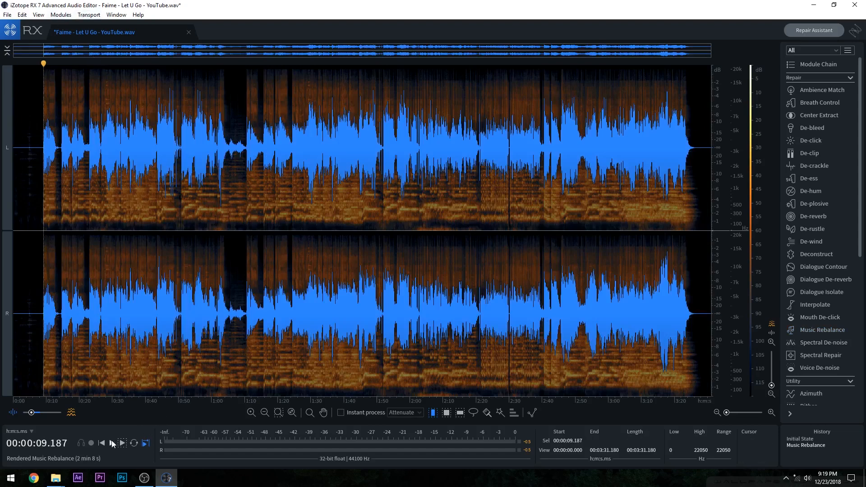
pyautogui.click(113, 444)
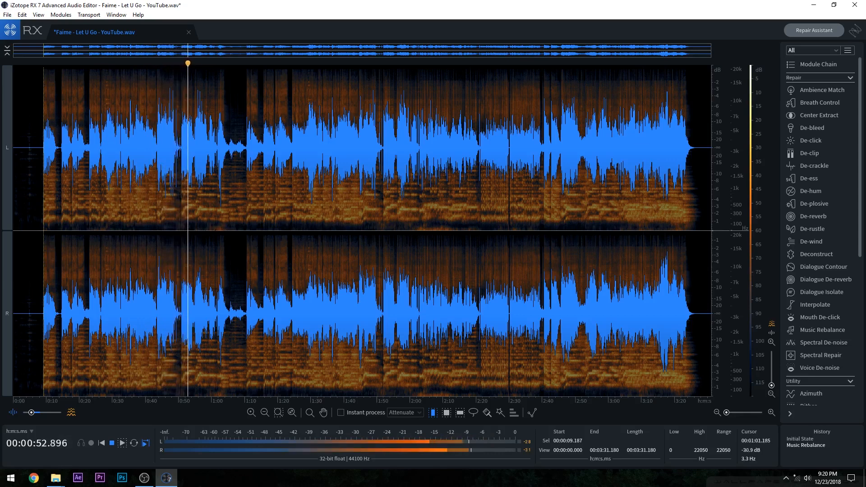
# Listen to the rendered vocals at several points between about 1:01 and 3:15, and stop playback
pyautogui.click(213, 230)
pyautogui.click(217, 230)
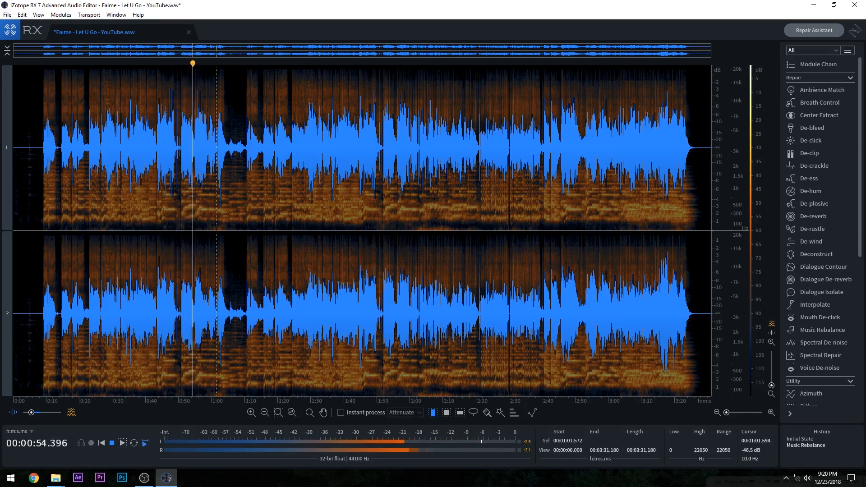
pyautogui.click(216, 63)
pyautogui.click(253, 64)
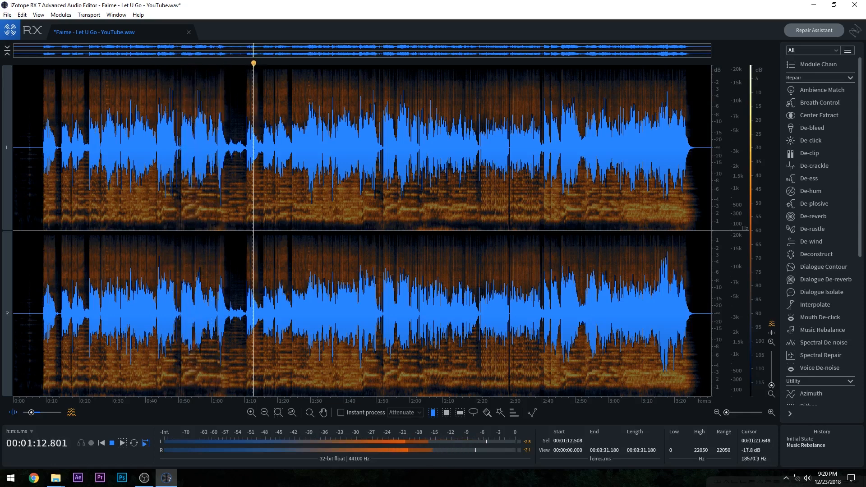
pyautogui.click(319, 65)
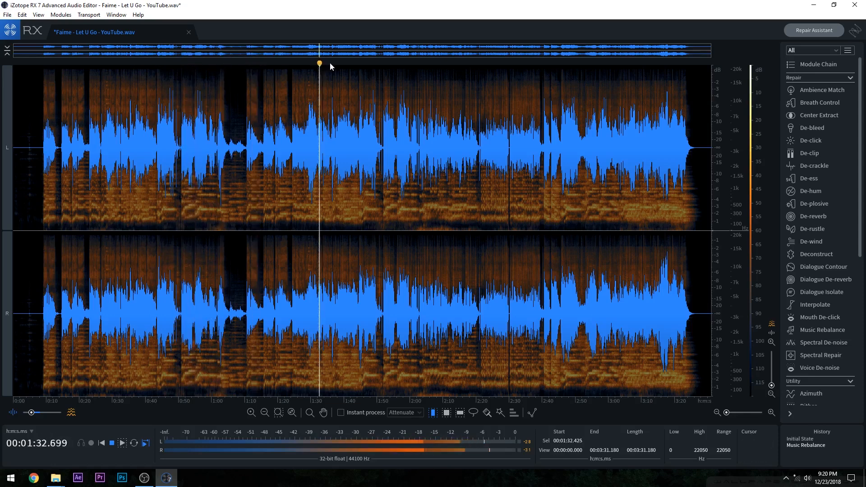
pyautogui.click(352, 64)
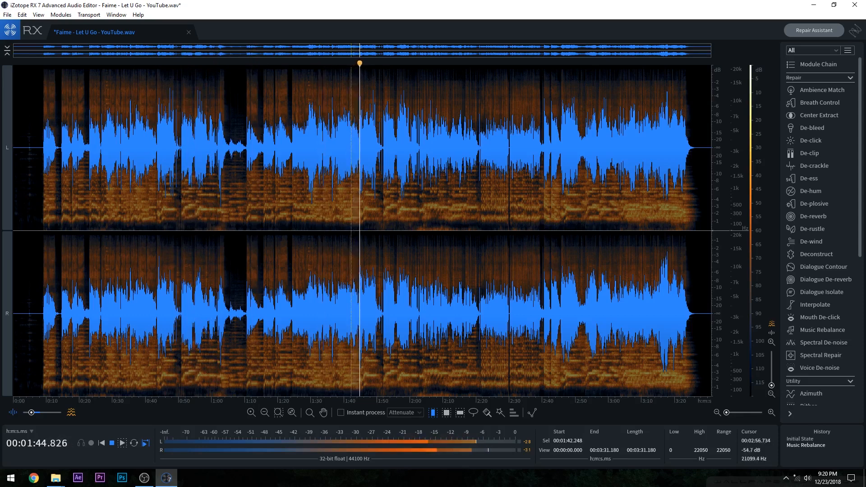
pyautogui.click(619, 64)
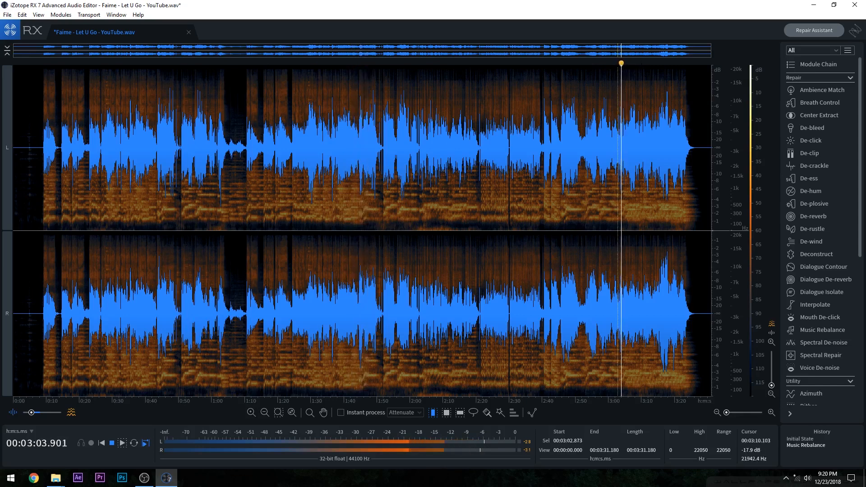
pyautogui.click(659, 64)
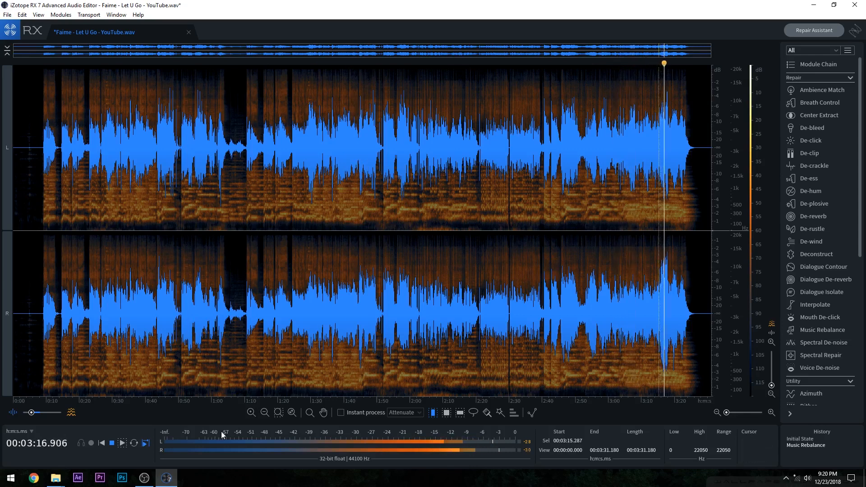
pyautogui.click(112, 444)
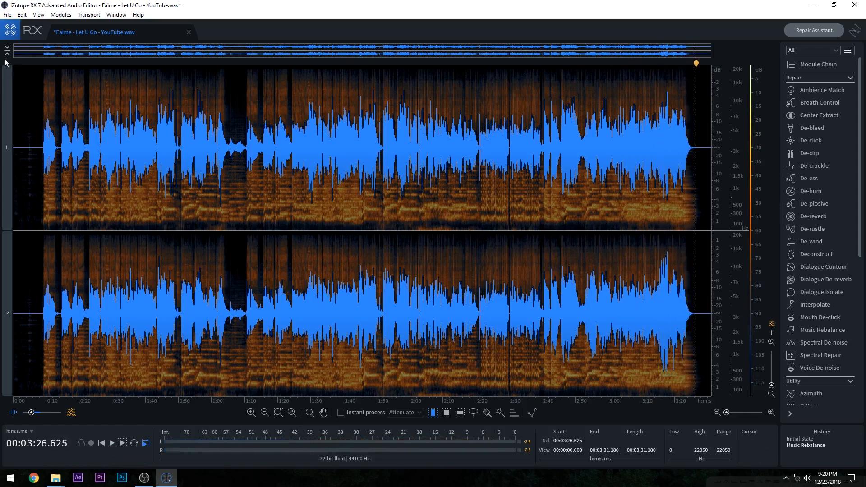
# Set up the export of the rendered vocals as a 16-bit WAV with White noise (TPDF) dither and non-audio data preserved
pyautogui.click(7, 15)
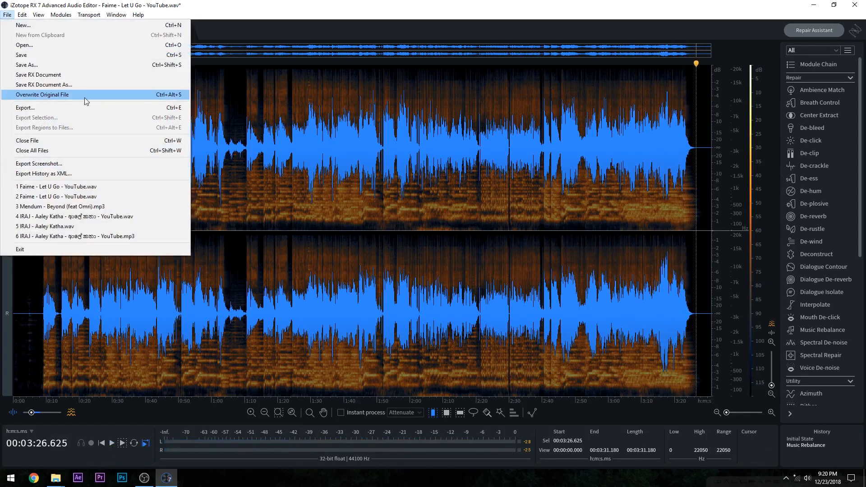
pyautogui.click(83, 107)
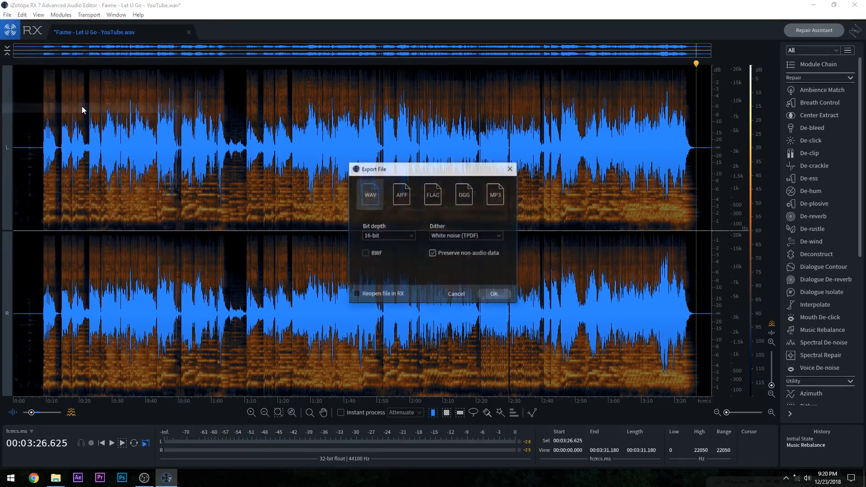
pyautogui.click(388, 237)
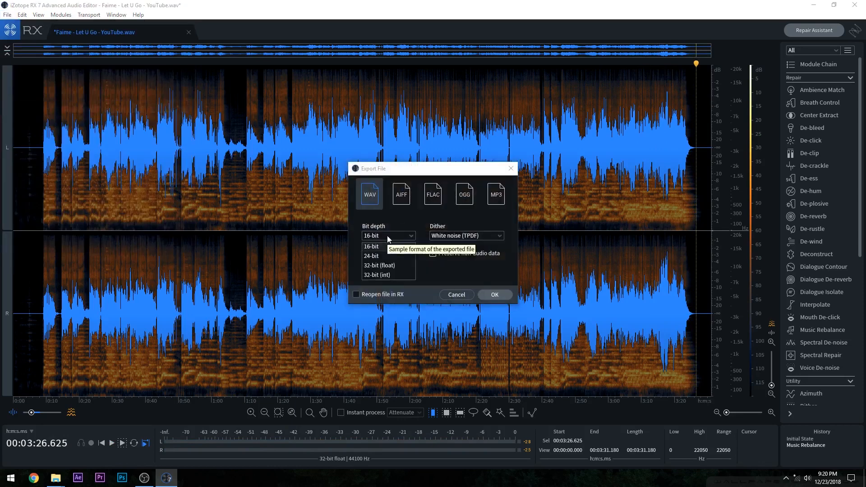
pyautogui.click(443, 223)
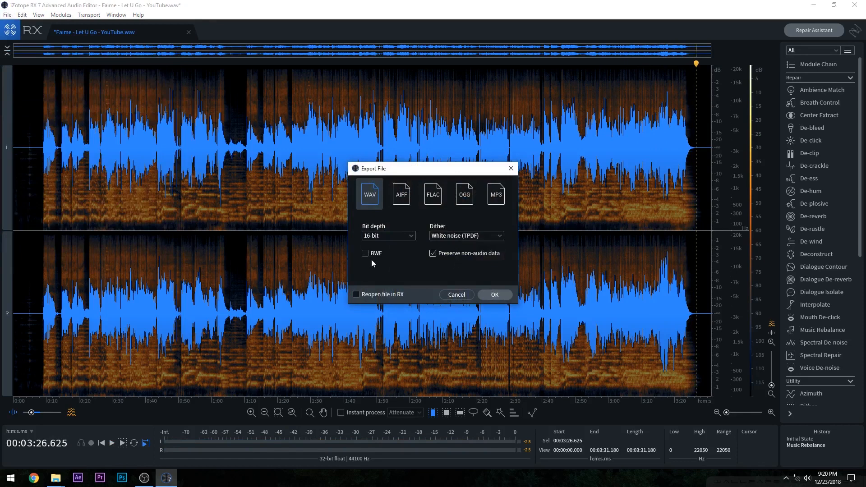
pyautogui.click(494, 296)
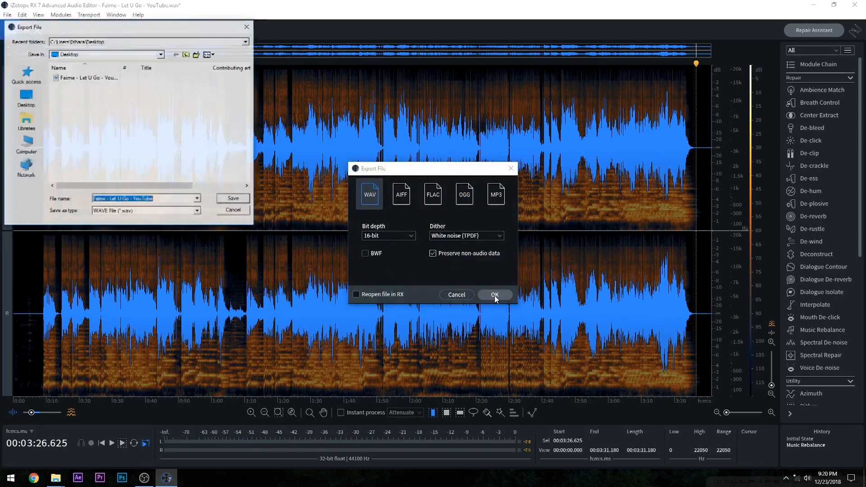
# Save the exported WAV to the Desktop under the file name "Faime - Let U Go accp"
pyautogui.click(27, 97)
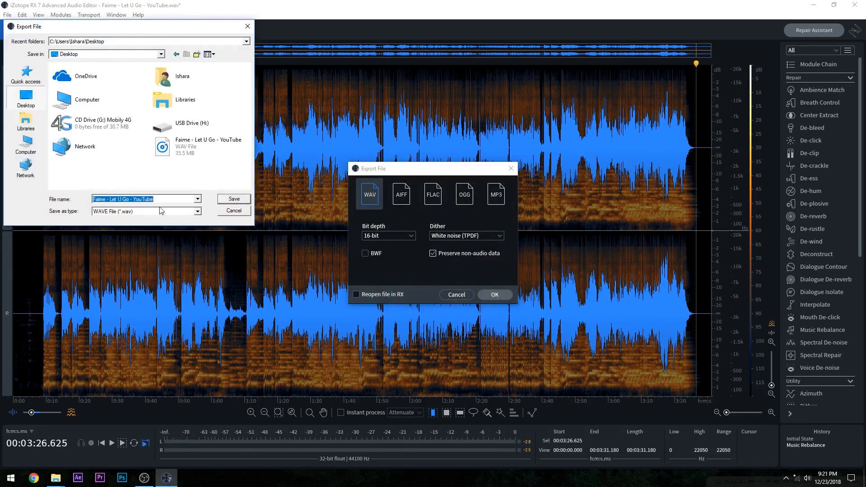
pyautogui.moveTo(154, 199); pyautogui.dragTo(132, 194)
pyautogui.write('accp')
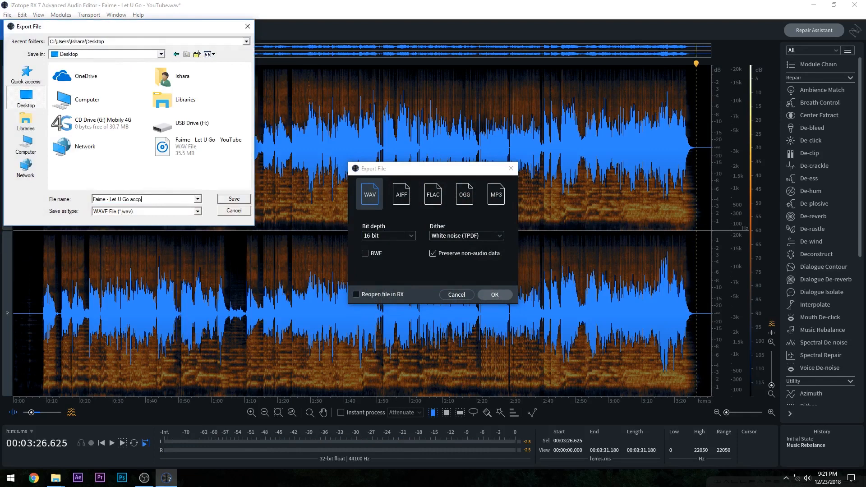
pyautogui.click(231, 200)
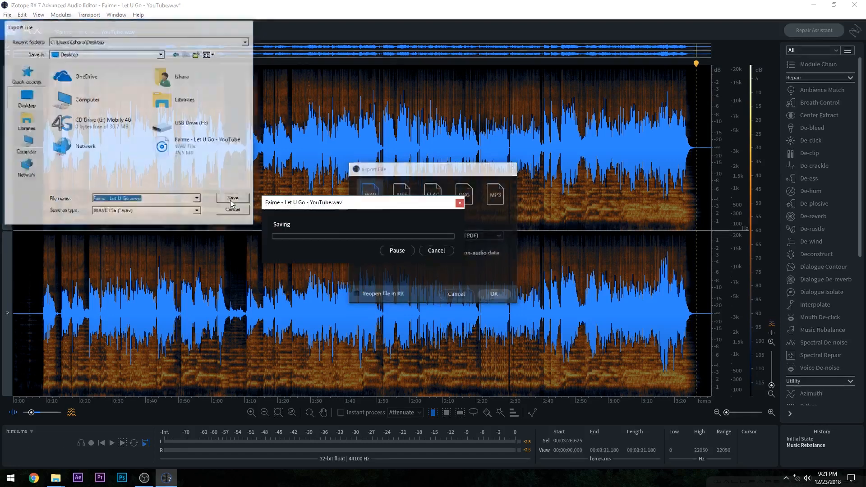
# Play the exported "Faime - Let U Go accp" file from the desktop in Groove Music, listen from about 0:45, and close the player
pyautogui.click(814, 6)
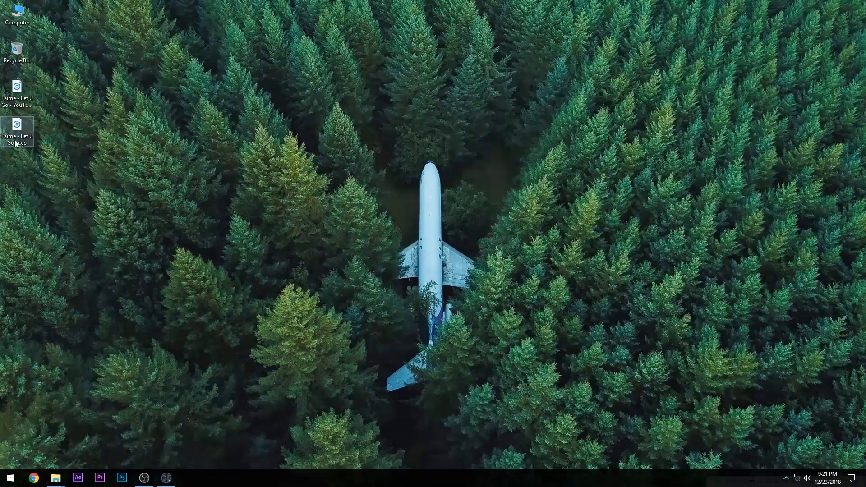
pyautogui.doubleClick(19, 136)
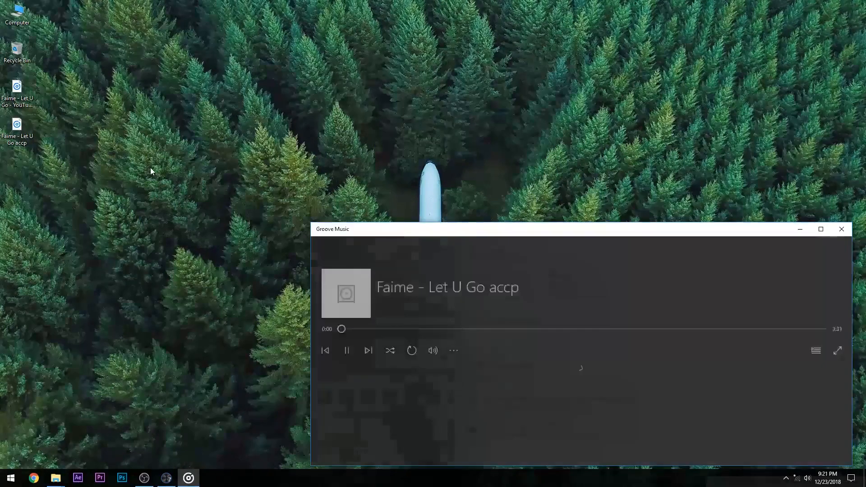
pyautogui.moveTo(434, 229); pyautogui.dragTo(440, 128)
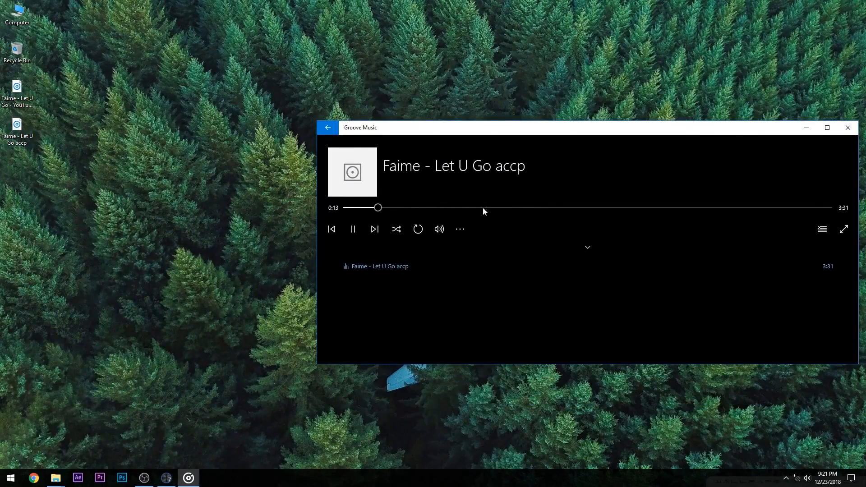
pyautogui.click(449, 209)
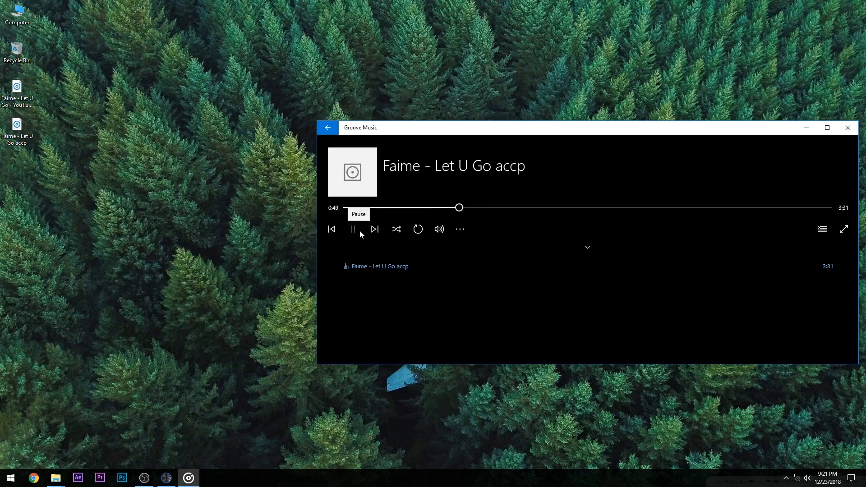
pyautogui.click(845, 130)
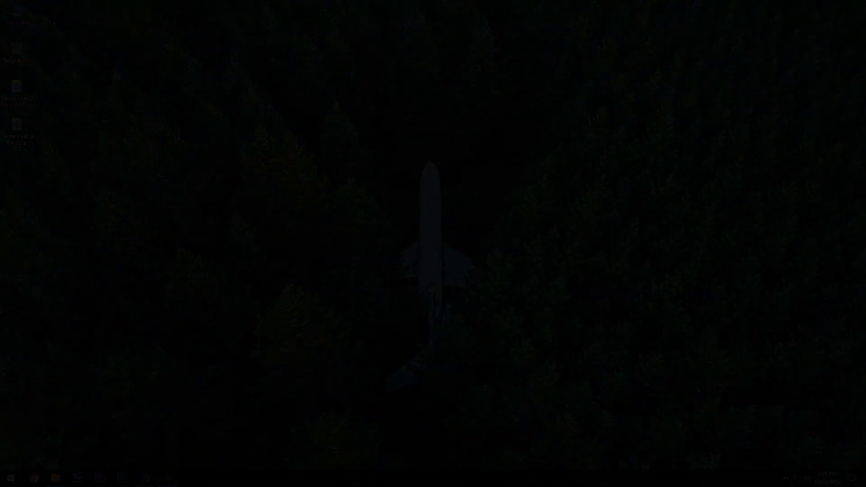